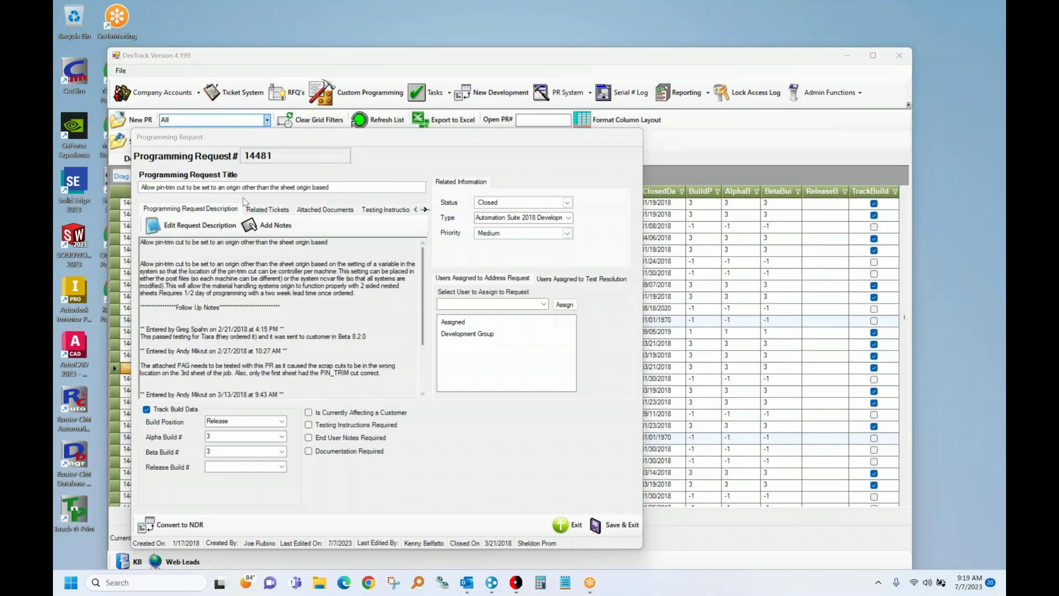
Highlight PR 14481's title and its sheet_origin_override value "2", then save and exit the request
{"action": "left_click_drag", "start_coordinate": [335, 188], "coordinate": [109, 187]}
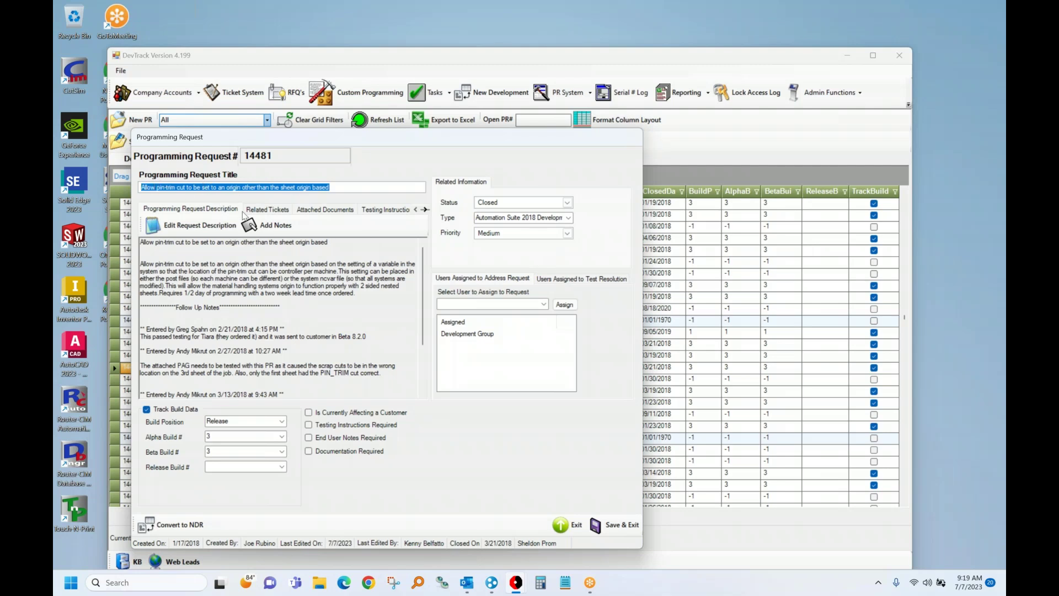
{"action": "scroll", "coordinate": [276, 328], "scroll_direction": "down", "scroll_amount": 3}
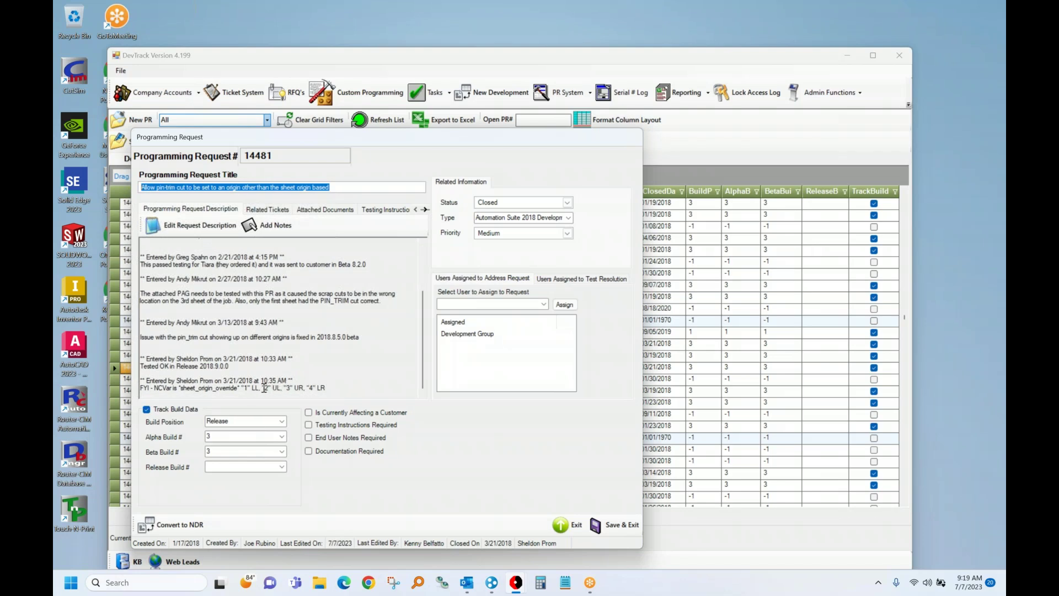
{"action": "left_click_drag", "start_coordinate": [262, 388], "coordinate": [277, 388]}
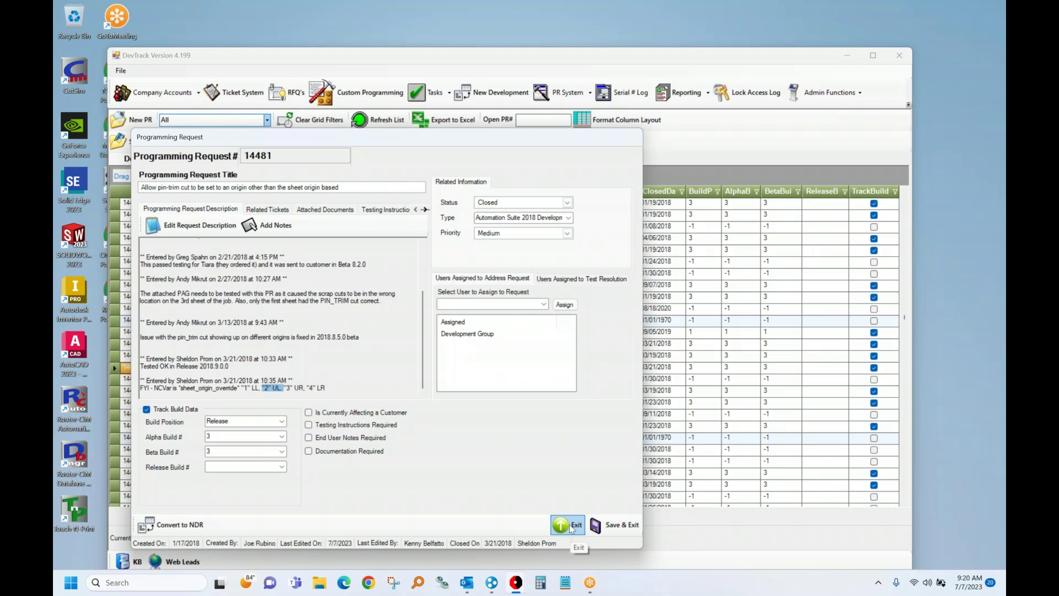
{"action": "left_click", "coordinate": [606, 528]}
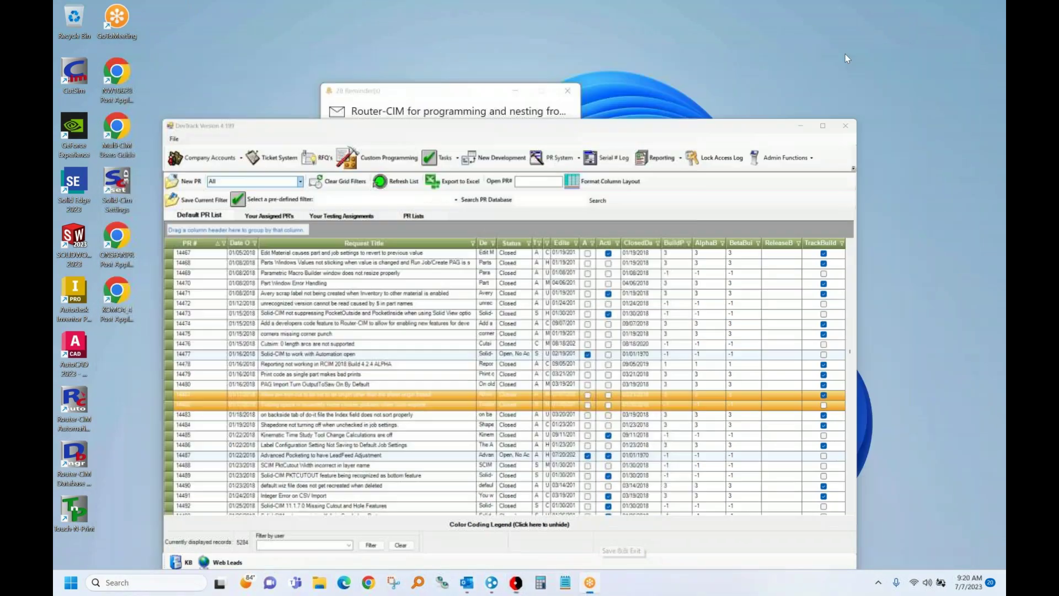
Clear DevTrack and the Outlook reminder, launch Router-CIM, and load the 2SIDED_HALFTHRU job
{"action": "left_click", "coordinate": [848, 55]}
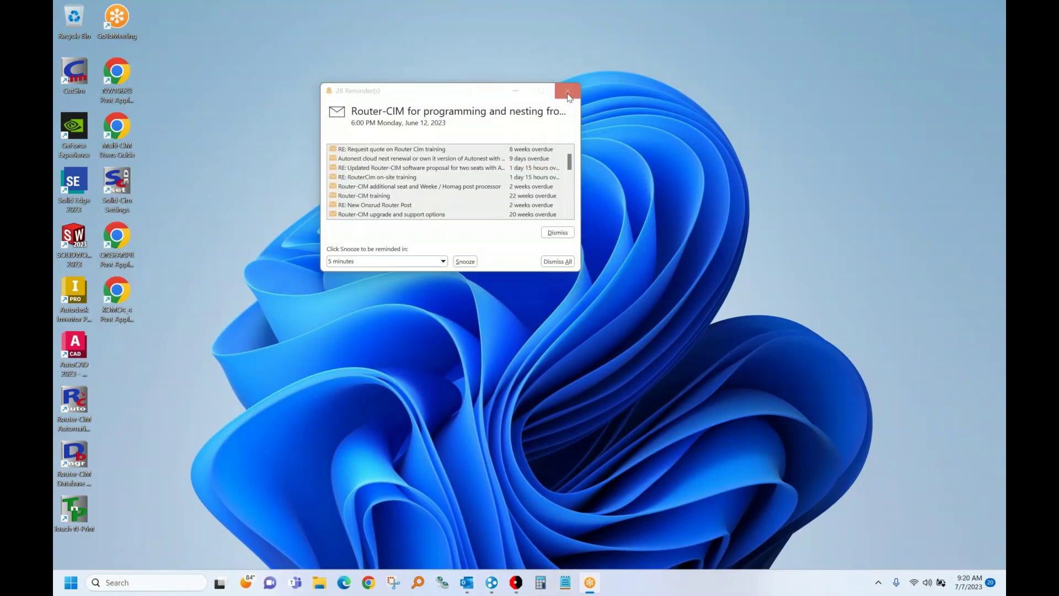
{"action": "left_click", "coordinate": [516, 91]}
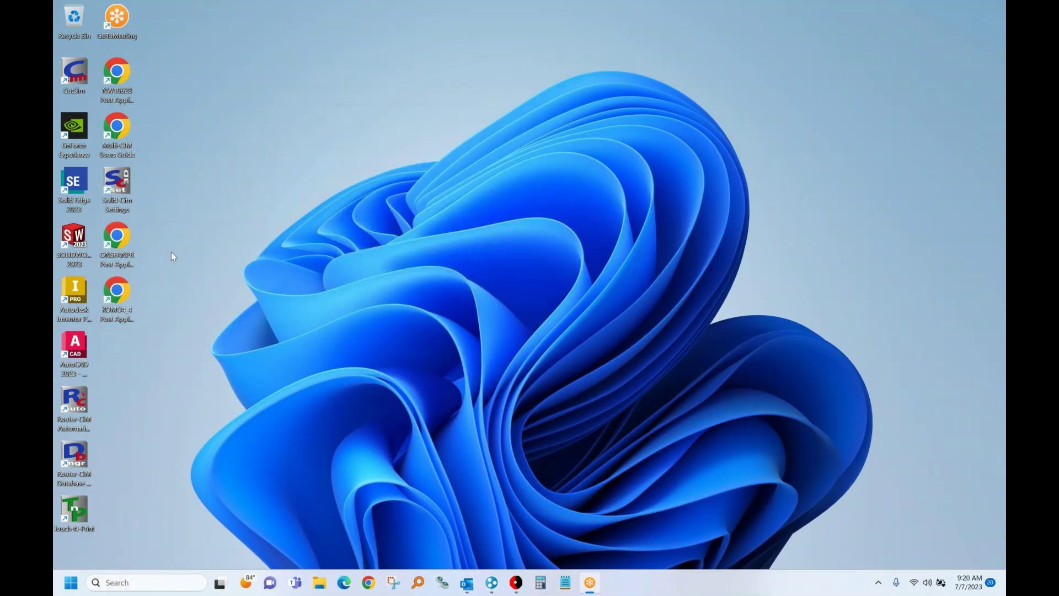
{"action": "double_click", "coordinate": [76, 404]}
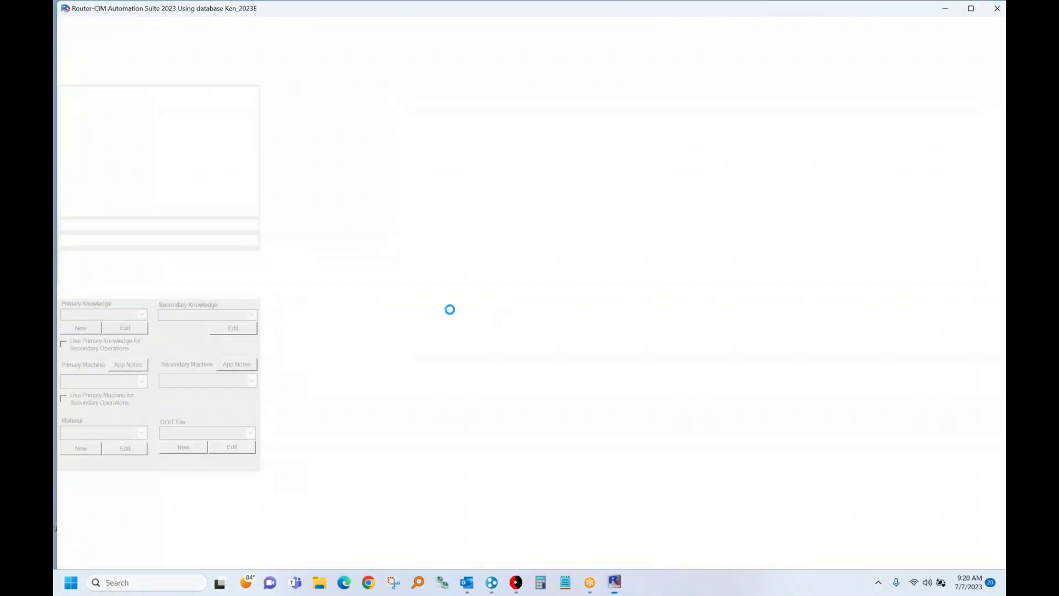
{"action": "scroll", "coordinate": [132, 200], "scroll_direction": "down", "scroll_amount": 4}
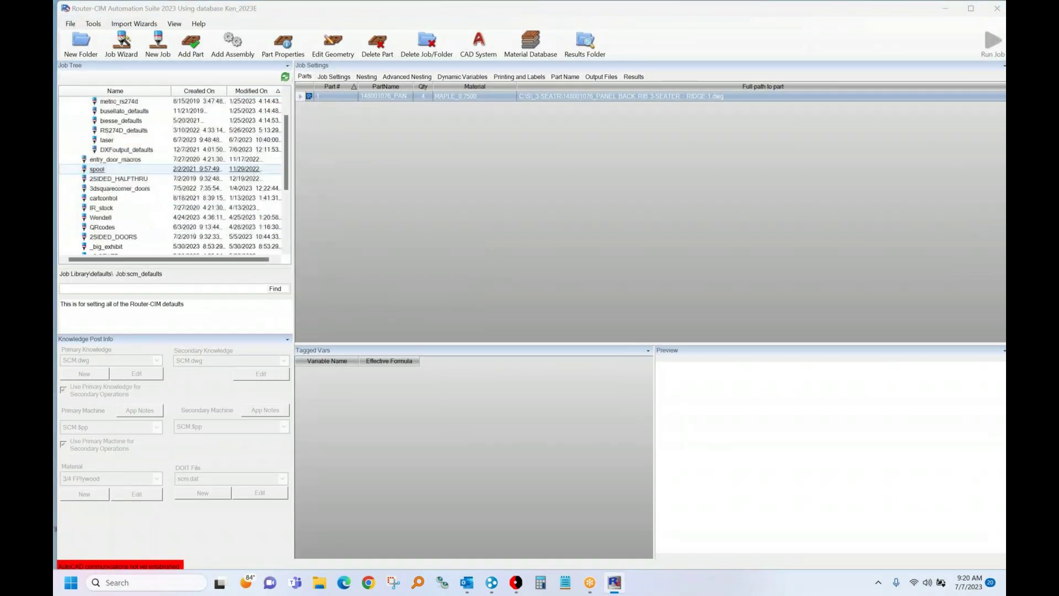
{"action": "scroll", "coordinate": [133, 199], "scroll_direction": "down", "scroll_amount": 2}
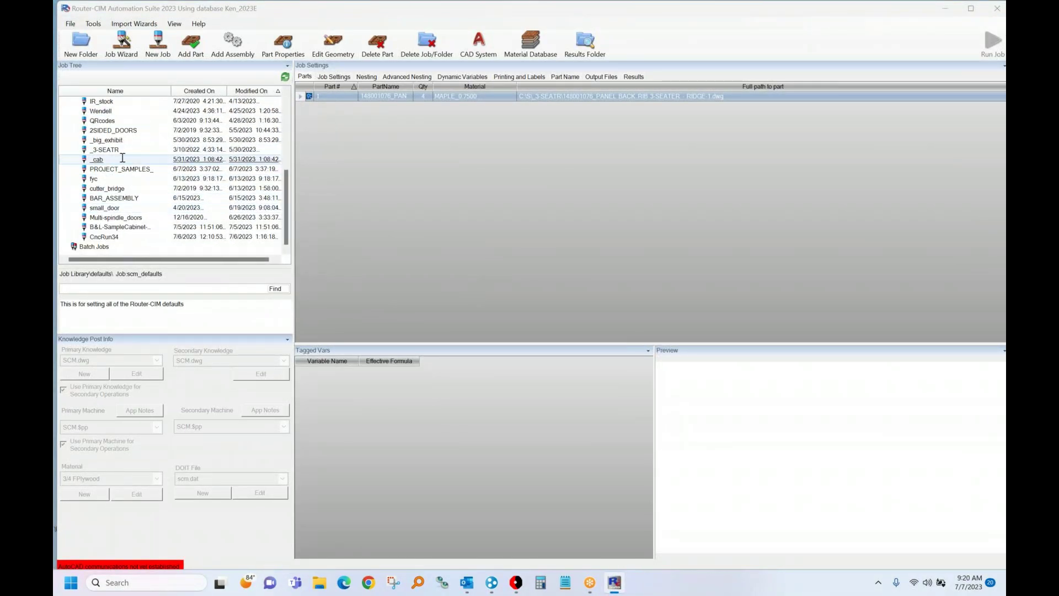
{"action": "scroll", "coordinate": [131, 128], "scroll_direction": "up", "scroll_amount": 2}
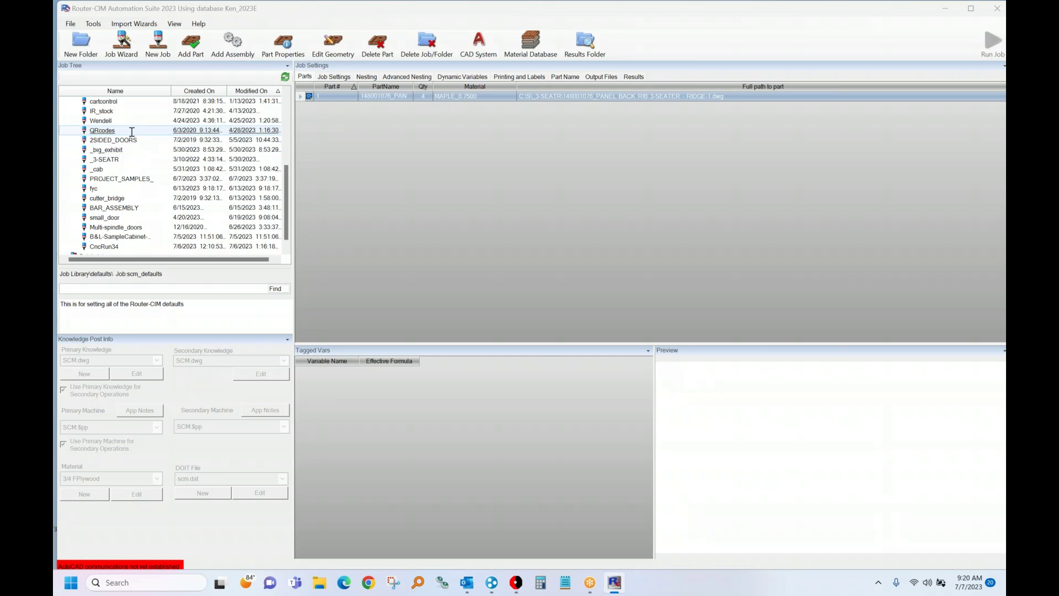
{"action": "left_click", "coordinate": [138, 120]}
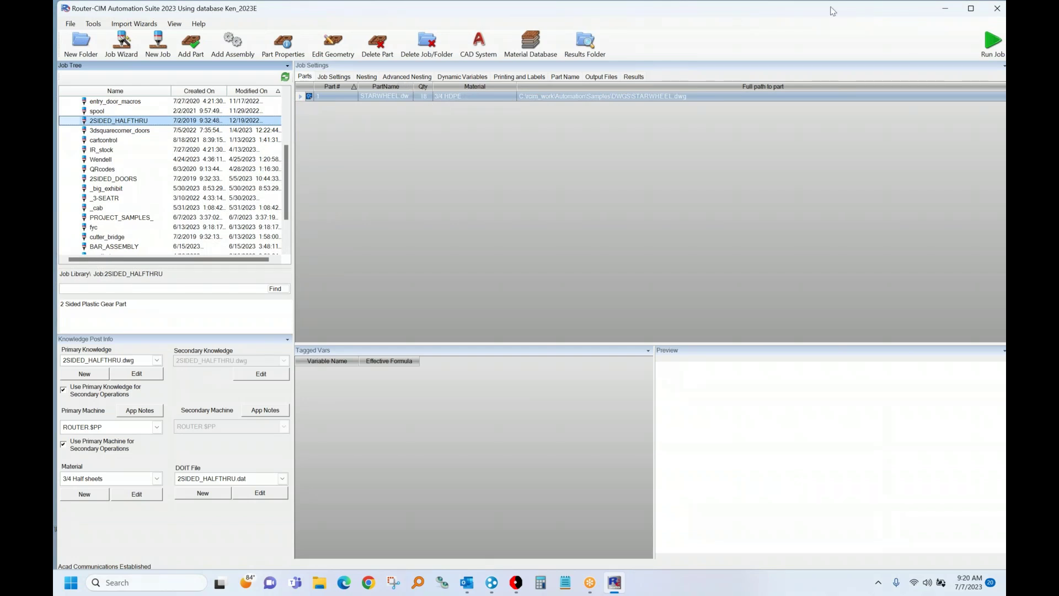
Open HDPE750_dwg from the job's NestedDWGs results folder in AutoCAD
{"action": "left_click", "coordinate": [585, 43]}
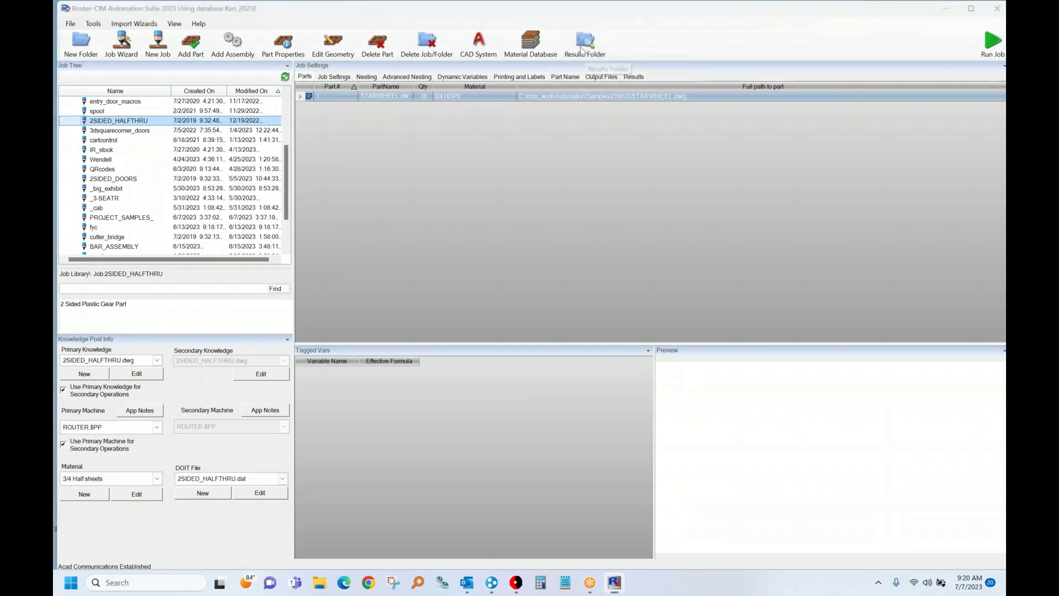
{"action": "double_click", "coordinate": [378, 205]}
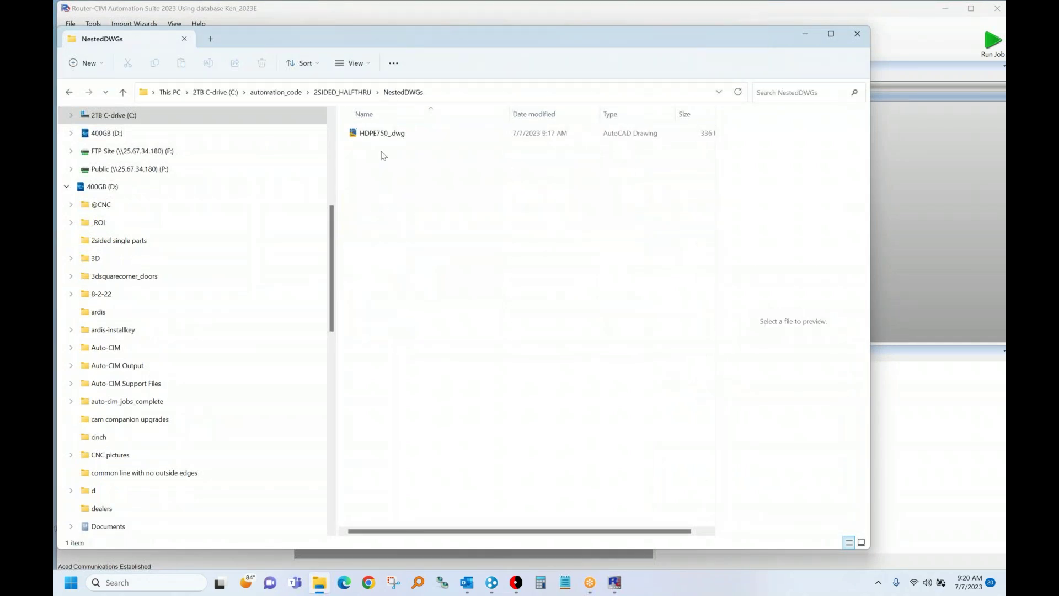
{"action": "double_click", "coordinate": [377, 134]}
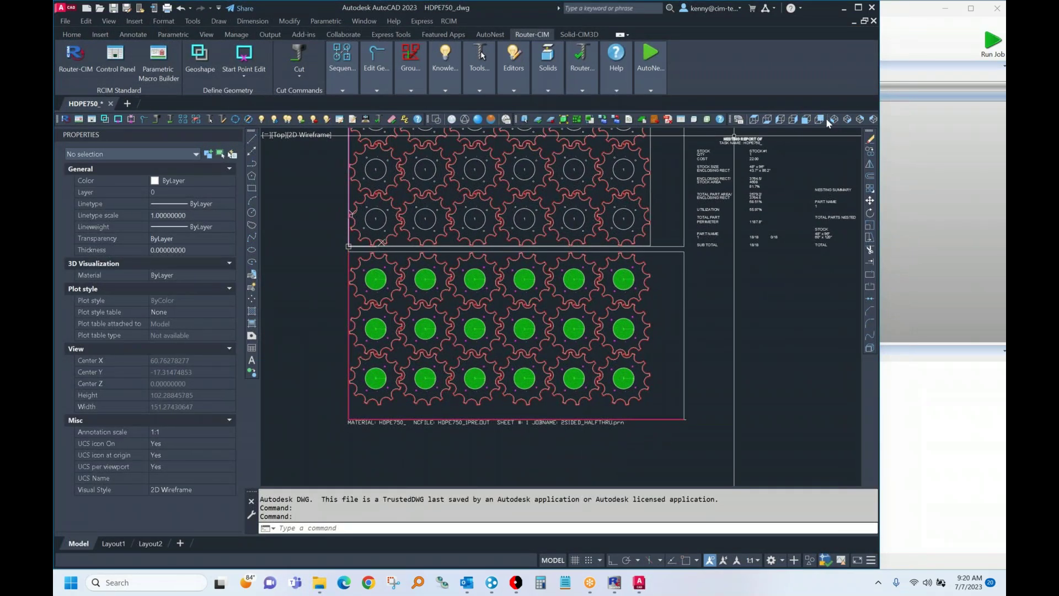
Show the nested sheets in a southeast isometric view and adjust the zoom
{"action": "left_click", "coordinate": [847, 119]}
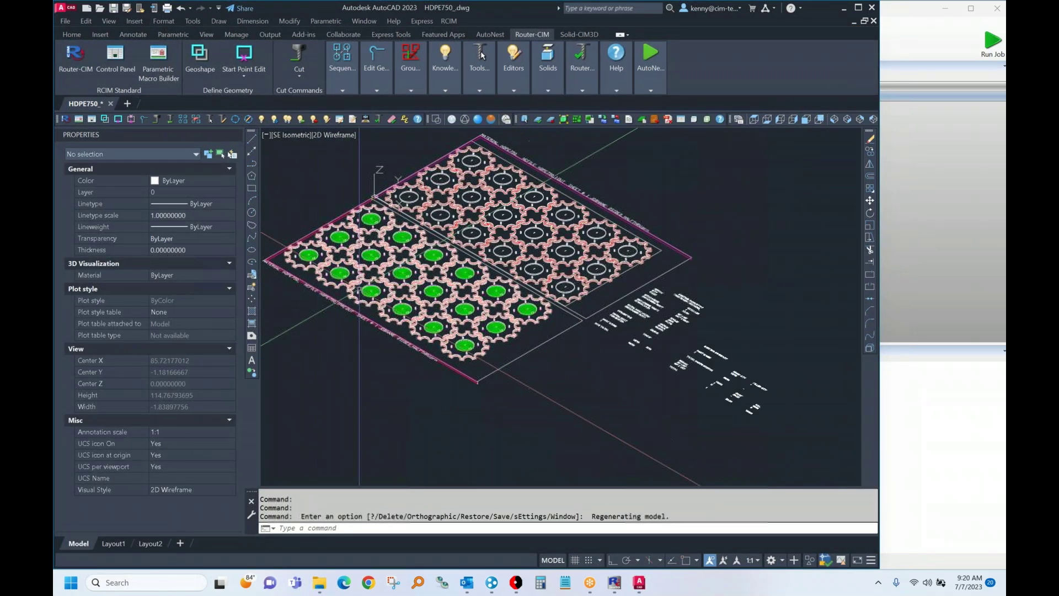
{"action": "scroll", "coordinate": [561, 307], "scroll_direction": "up", "scroll_amount": 3}
{"action": "scroll", "coordinate": [279, 269], "scroll_direction": "up", "scroll_amount": 4}
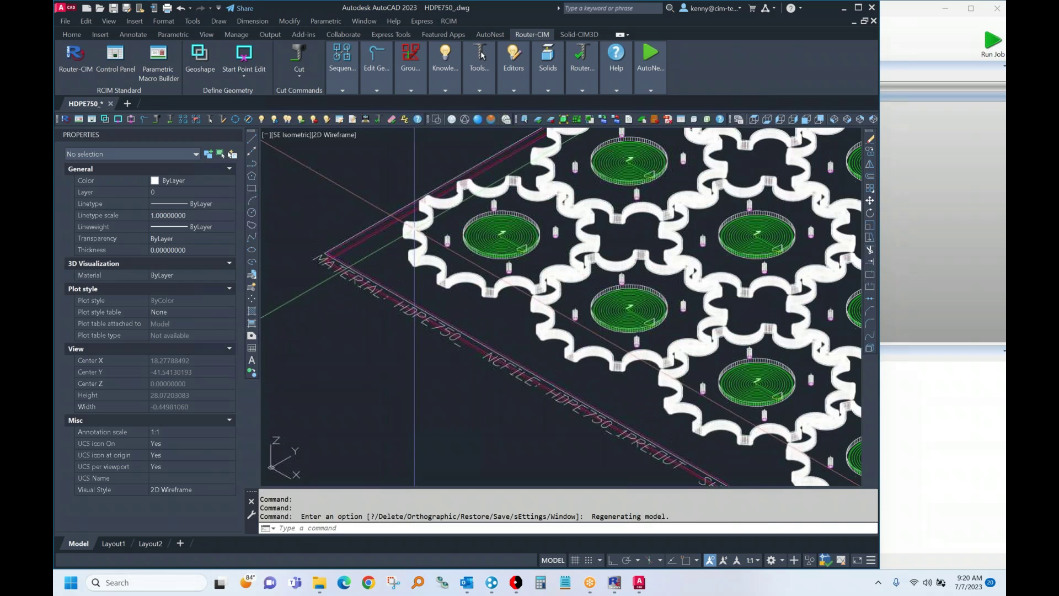
{"action": "scroll", "coordinate": [400, 236], "scroll_direction": "down", "scroll_amount": 4}
Select the sheet's block outline and zoom in on the corner trim notch
{"action": "left_click", "coordinate": [545, 142]}
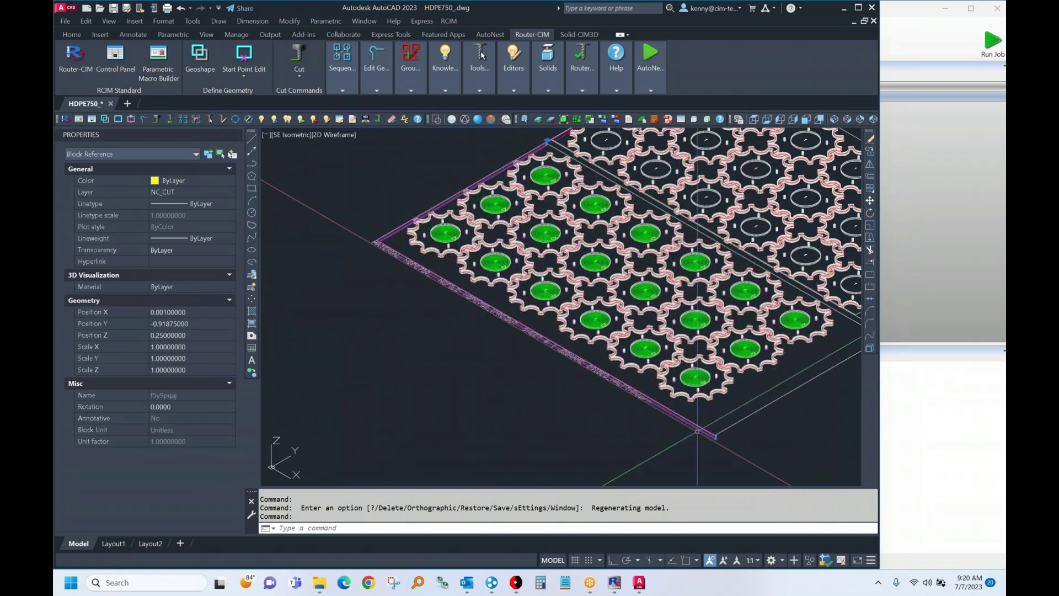
{"action": "scroll", "coordinate": [719, 448], "scroll_direction": "up", "scroll_amount": 8}
{"action": "scroll", "coordinate": [624, 333], "scroll_direction": "up", "scroll_amount": 4}
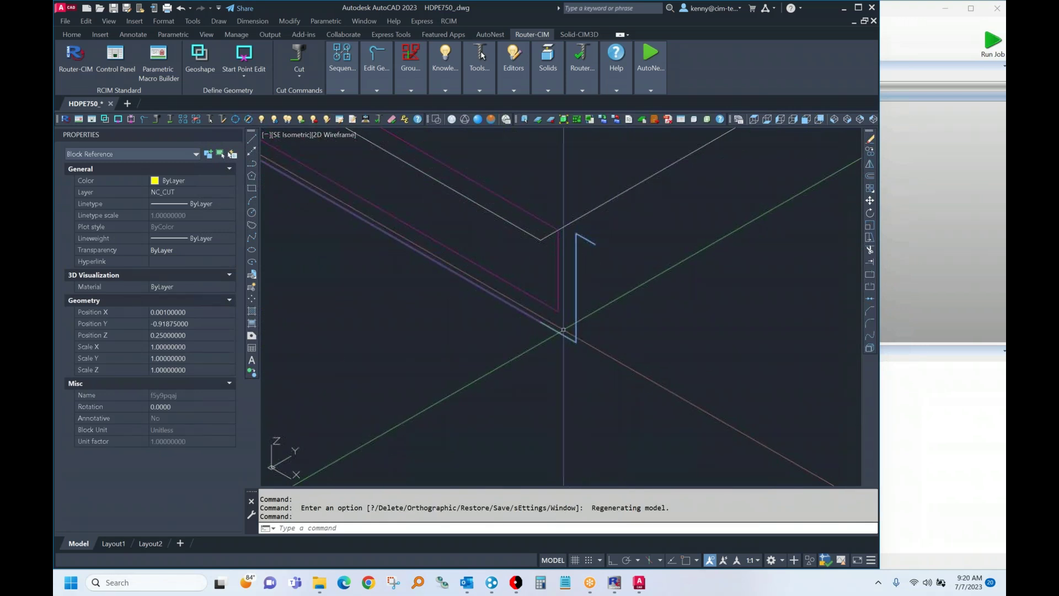
{"action": "scroll", "coordinate": [503, 309], "scroll_direction": "down", "scroll_amount": 10}
{"action": "scroll", "coordinate": [456, 307], "scroll_direction": "up", "scroll_amount": 4}
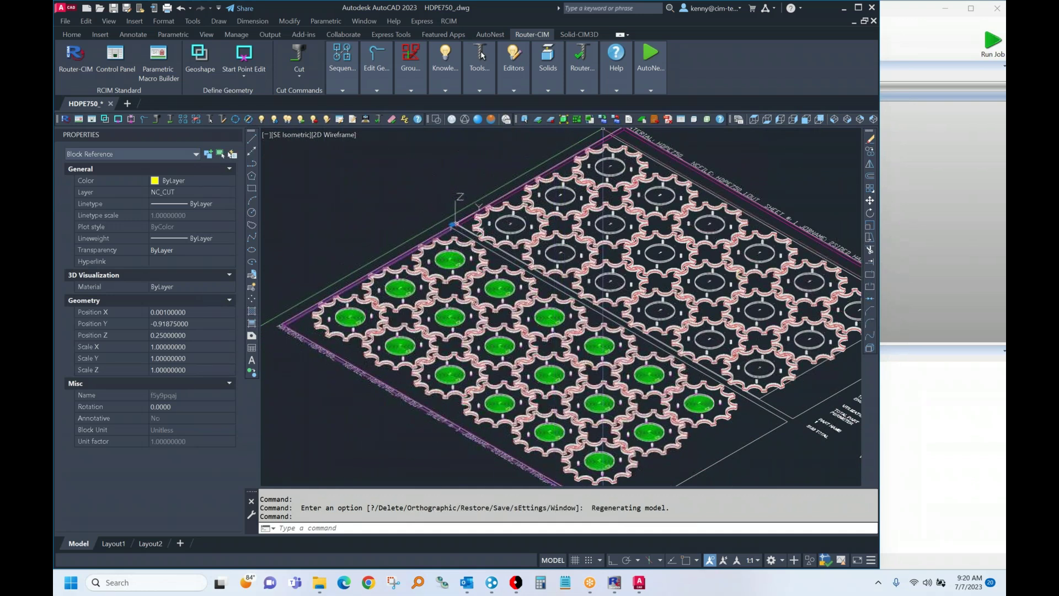
Re-center the sheet, then close the HDPE750 drawing without saving changes
{"action": "middle_click_drag", "start_coordinate": [631, 138], "coordinate": [589, 164]}
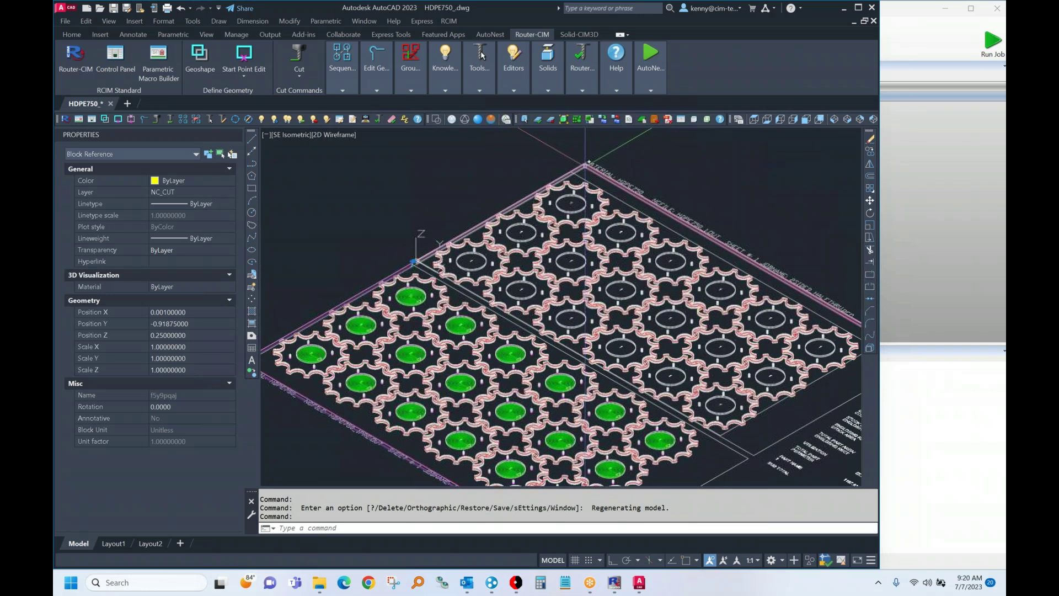
{"action": "scroll", "coordinate": [589, 164], "scroll_direction": "up", "scroll_amount": 6}
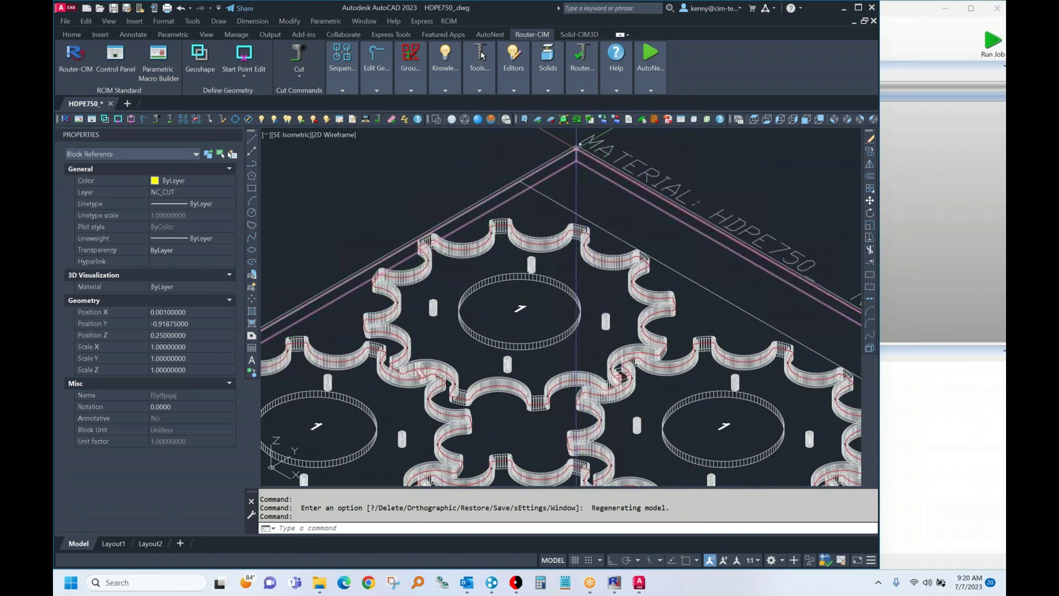
{"action": "scroll", "coordinate": [577, 145], "scroll_direction": "down", "scroll_amount": 6}
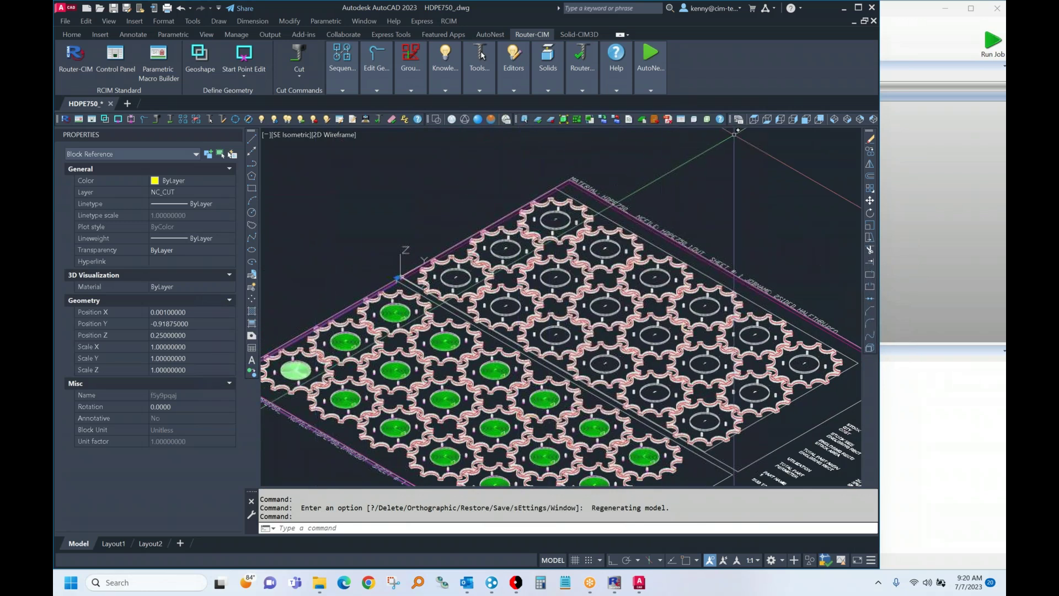
{"action": "left_click", "coordinate": [871, 8]}
{"action": "left_click", "coordinate": [503, 318]}
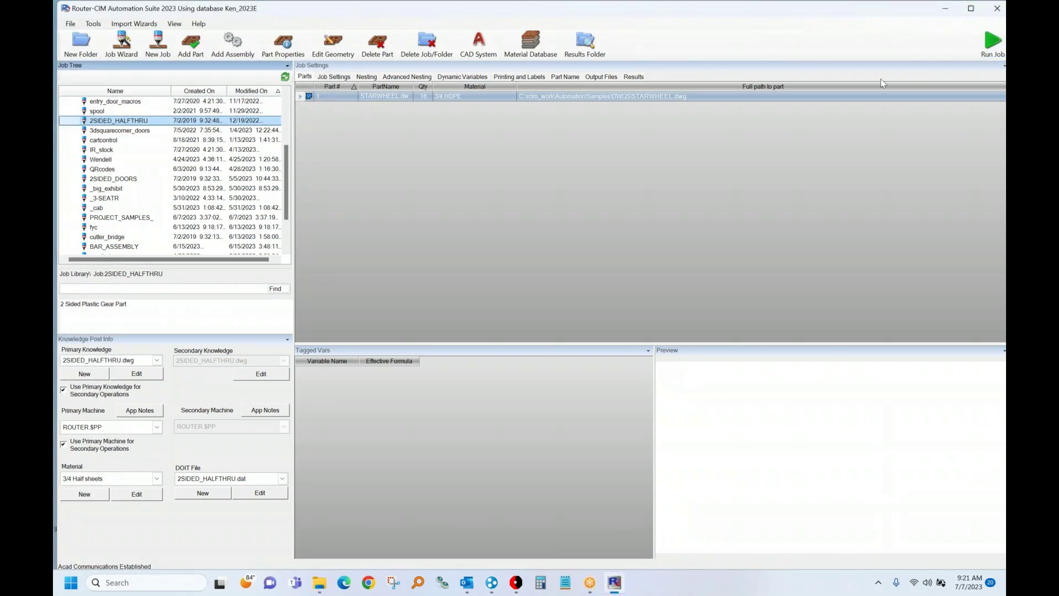
Run the 2SIDED_HALFTHRU job to regenerate its HDPE750 output files
{"action": "left_click", "coordinate": [992, 43]}
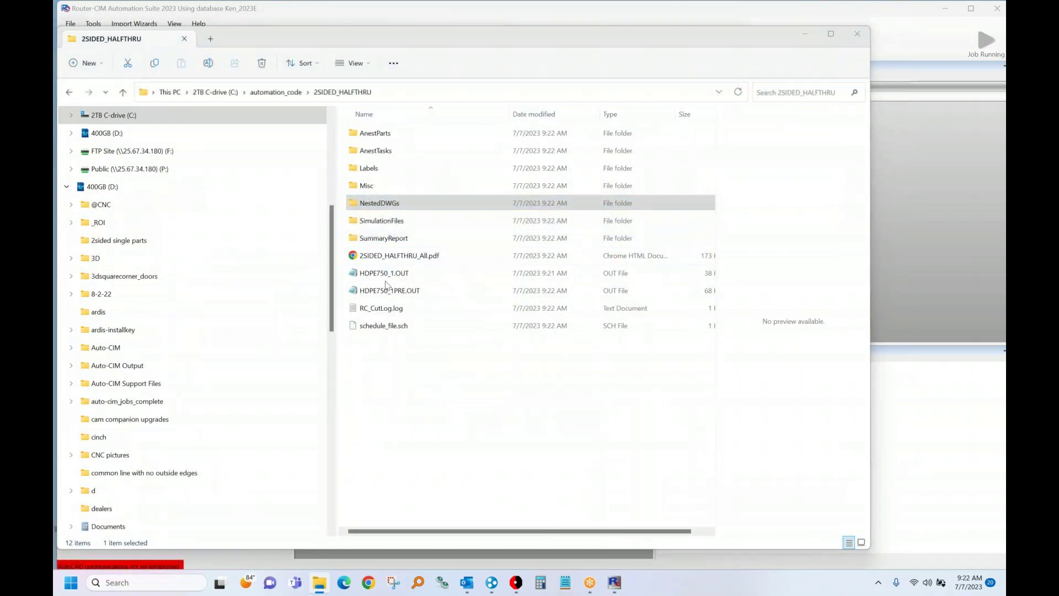
Check the HDPE750_1PRE.OUT and HDPE750_1.OUT files, then open NestedDWGs' HDPE750_.dwg in AutoCAD
{"action": "left_click", "coordinate": [396, 292]}
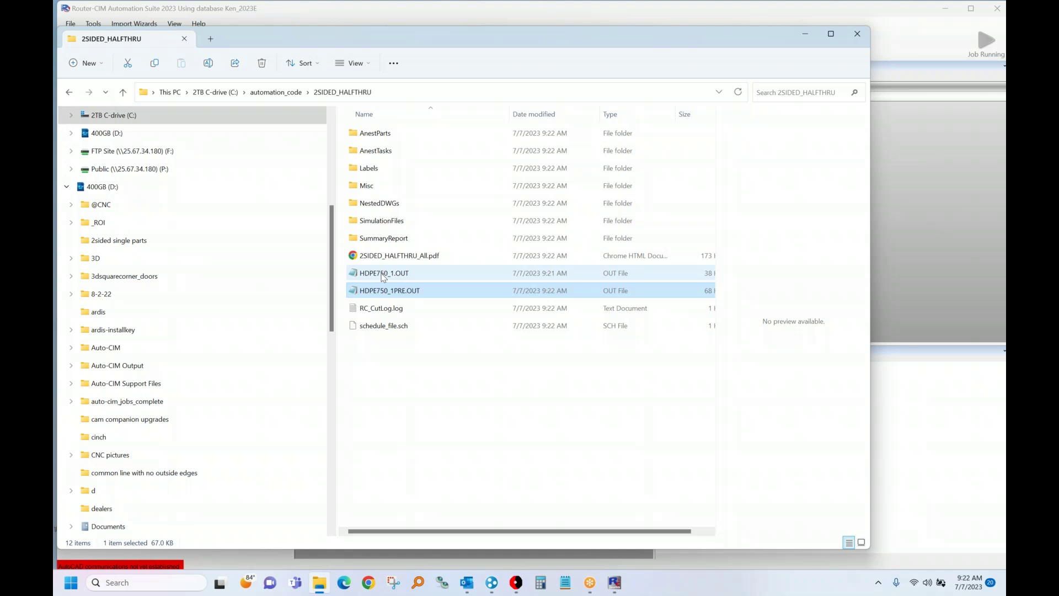
{"action": "left_click", "coordinate": [384, 275]}
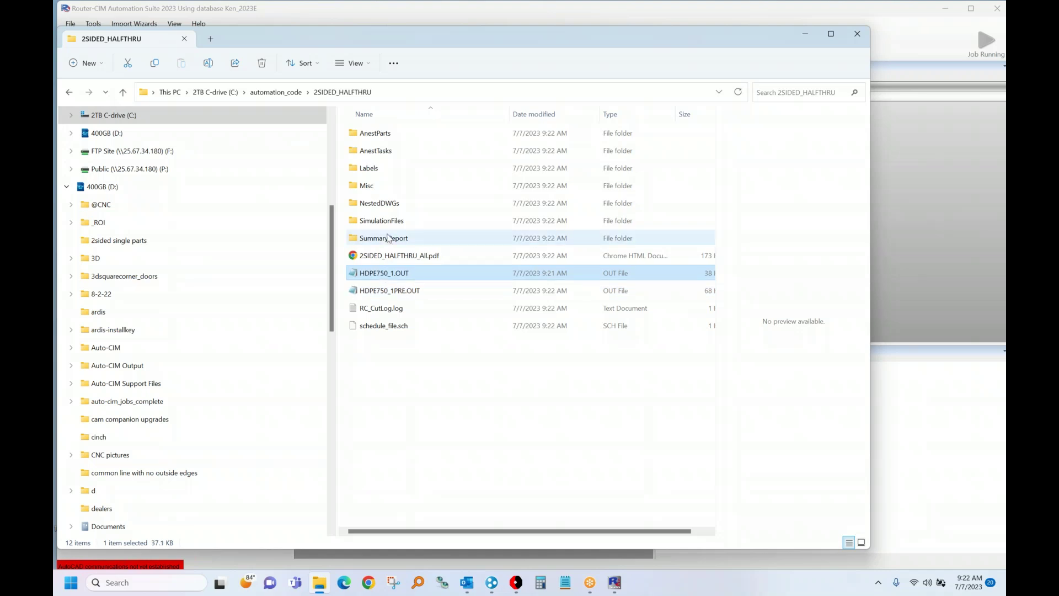
{"action": "double_click", "coordinate": [386, 204]}
{"action": "double_click", "coordinate": [382, 134]}
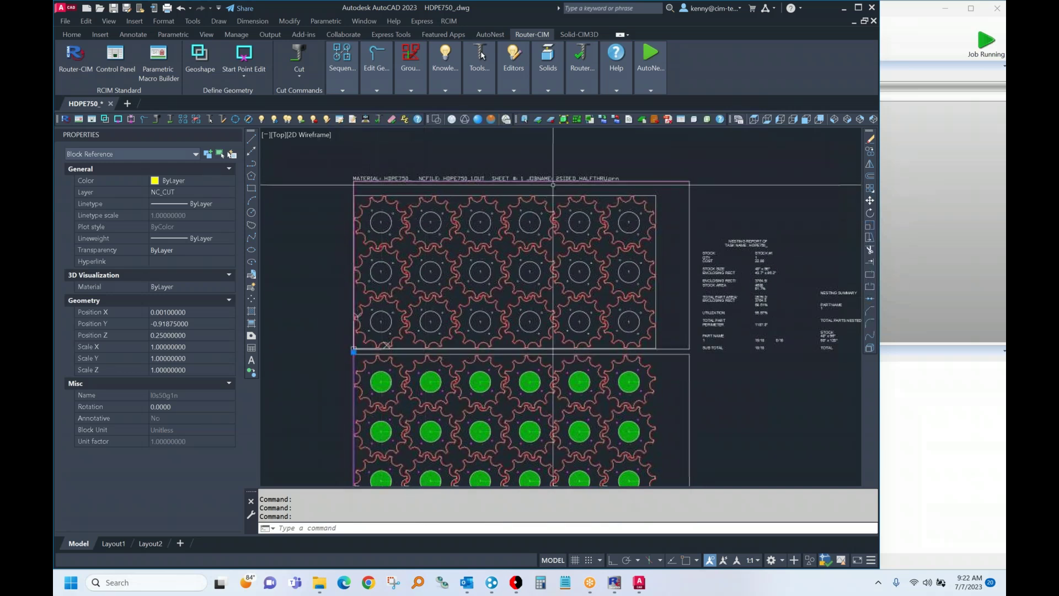
Switch from SW to SE isometric view and zoom into the board's lower-left corner
{"action": "left_click", "coordinate": [835, 122]}
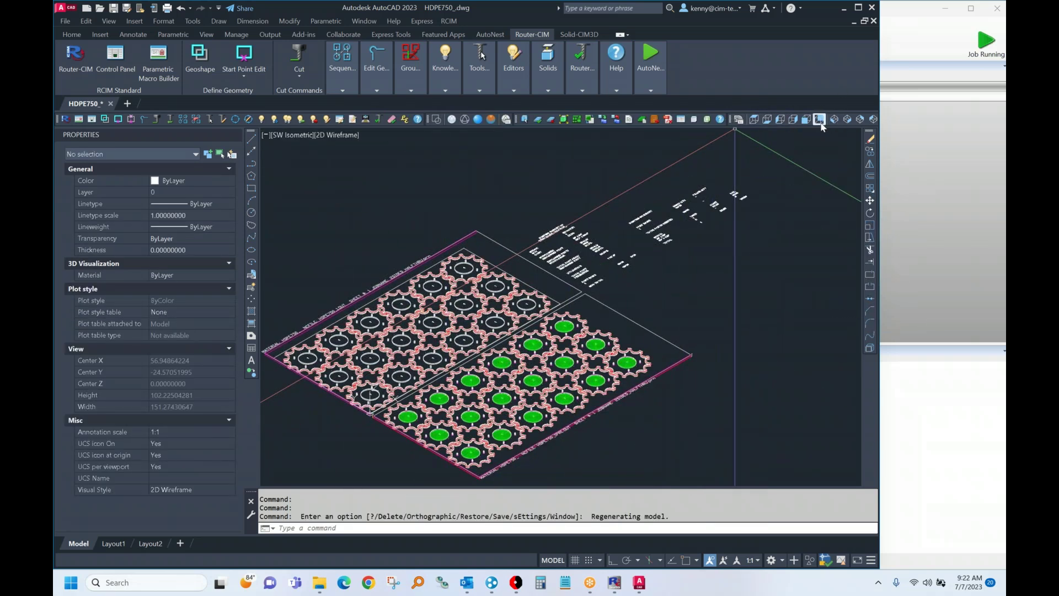
{"action": "left_click", "coordinate": [847, 121]}
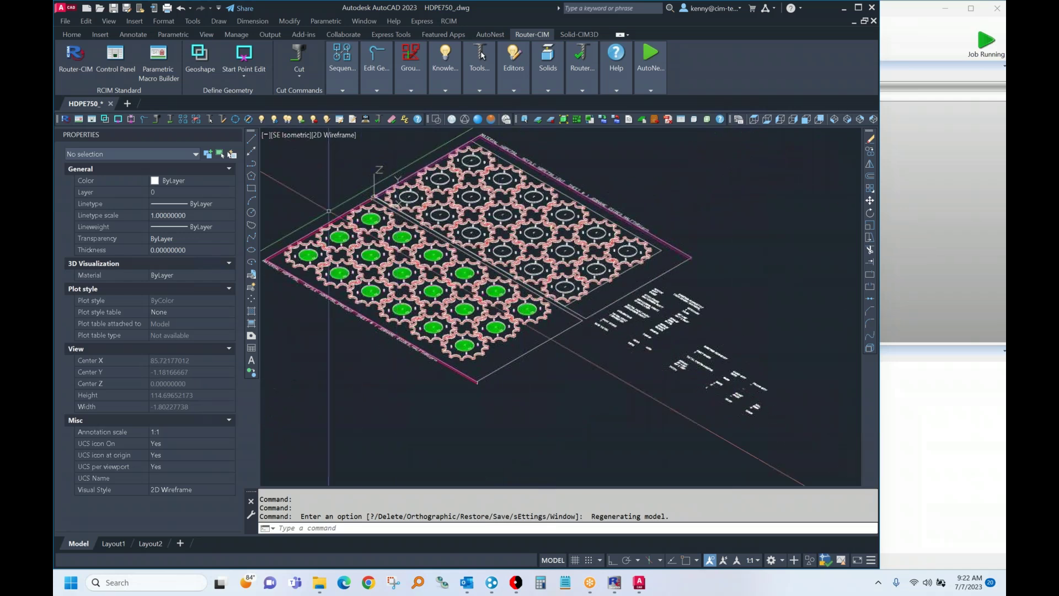
{"action": "scroll", "coordinate": [312, 272], "scroll_direction": "up", "scroll_amount": 5}
{"action": "middle_click_drag", "start_coordinate": [313, 271], "coordinate": [344, 364]}
{"action": "scroll", "coordinate": [407, 264], "scroll_direction": "up", "scroll_amount": 6}
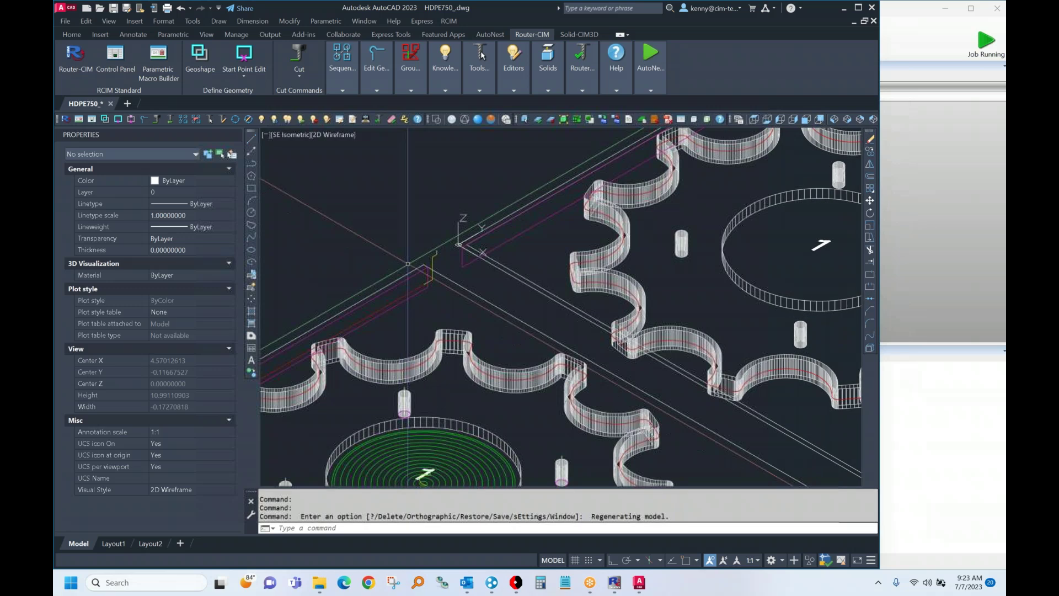
Select the corner trim toolpath block and re-center the whole board in view
{"action": "left_click", "coordinate": [436, 257]}
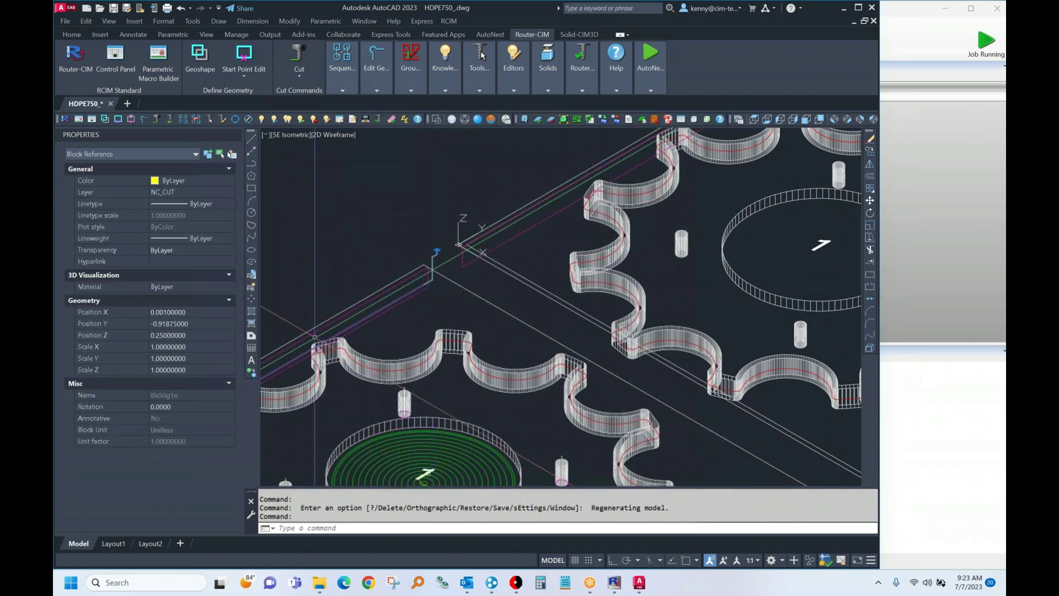
{"action": "scroll", "coordinate": [292, 331], "scroll_direction": "down", "scroll_amount": 8}
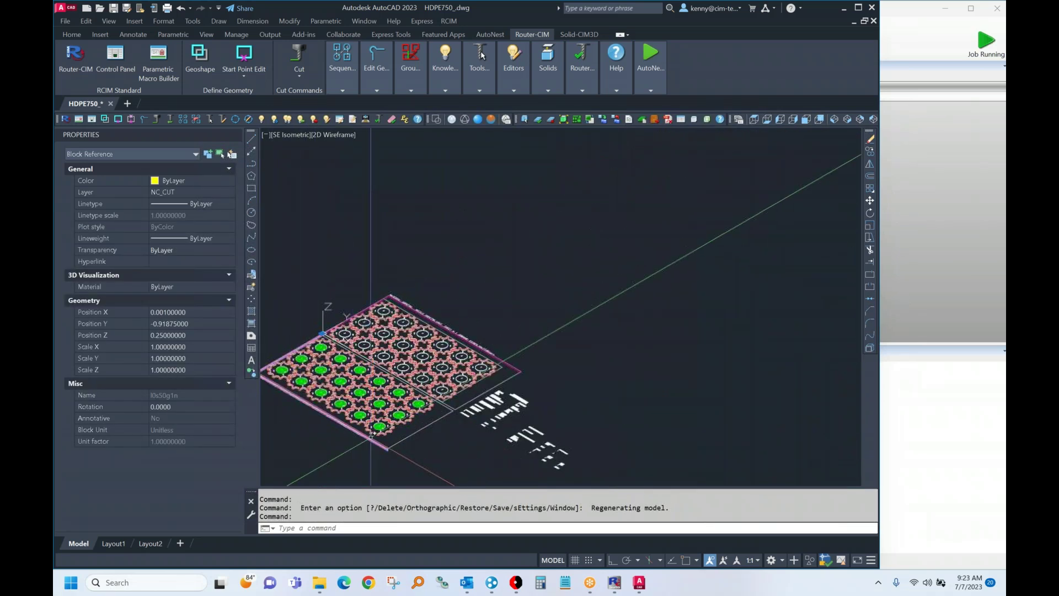
{"action": "middle_click_drag", "start_coordinate": [316, 429], "coordinate": [394, 382]}
{"action": "scroll", "coordinate": [394, 382], "scroll_direction": "up", "scroll_amount": 2}
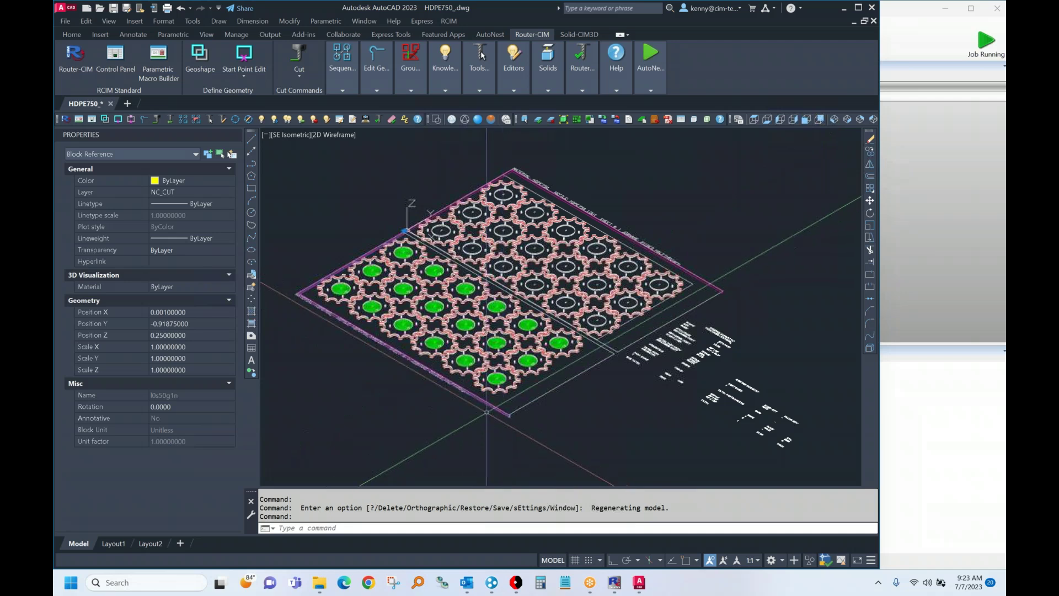